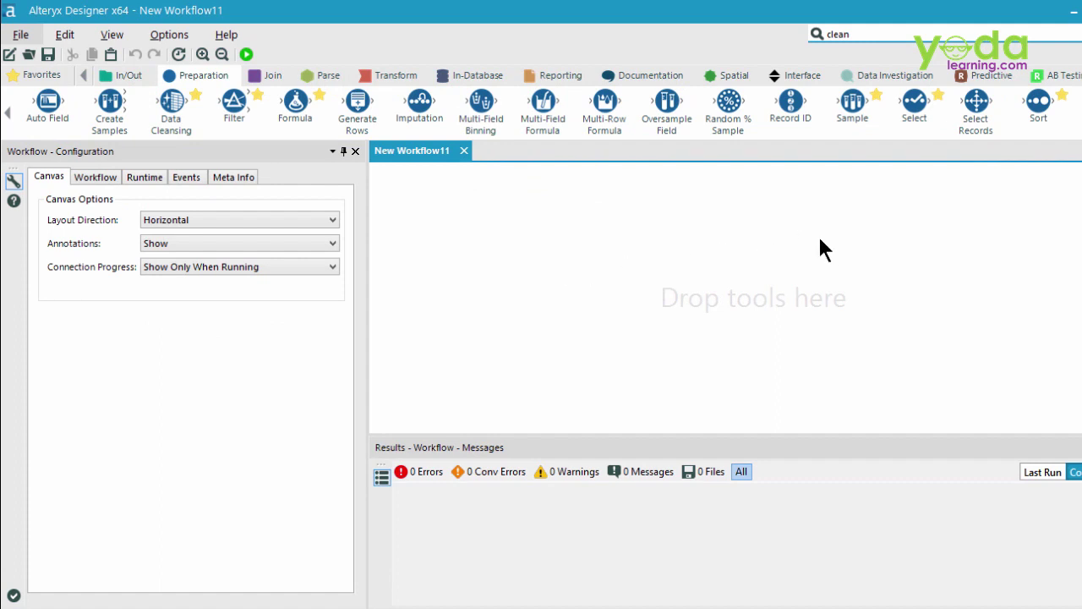
# - Add an Input Data tool connected to the file Browse_Emp_Data_417.csv
pyautogui.click(135, 74)
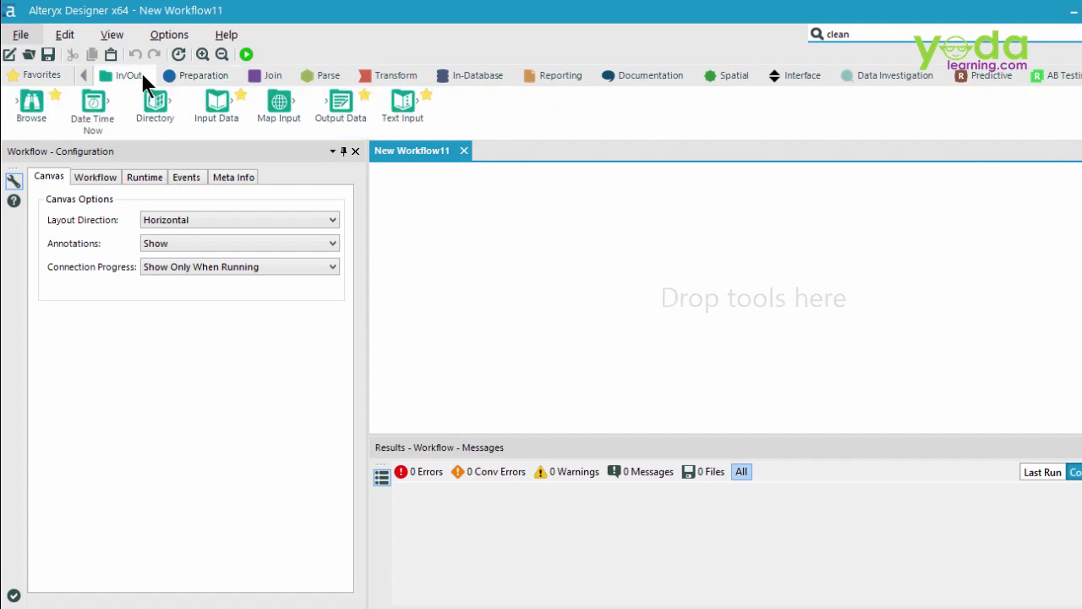
pyautogui.moveTo(212, 107); pyautogui.dragTo(488, 263)
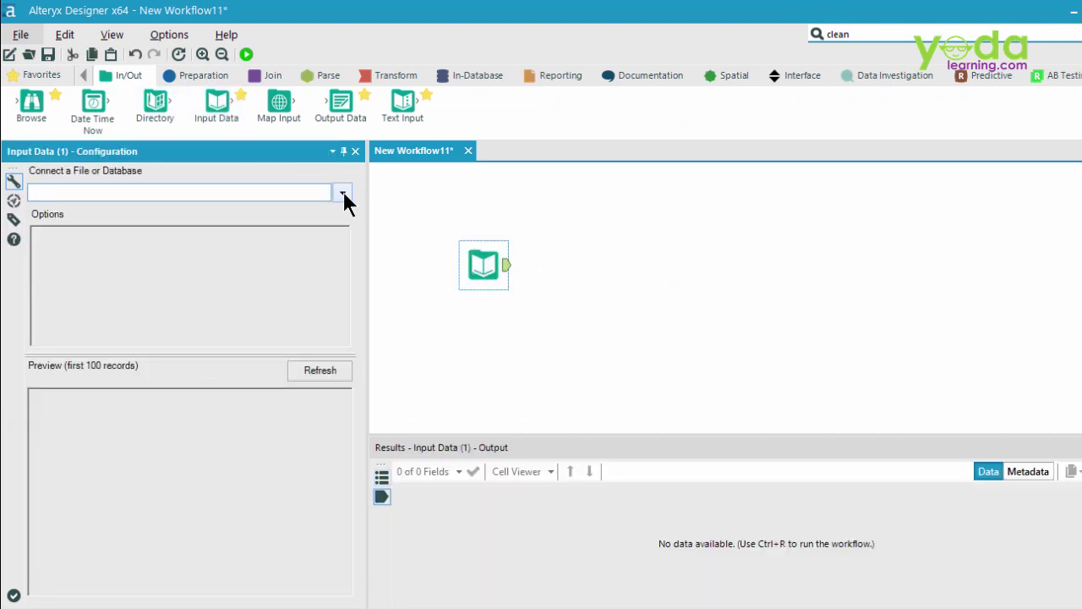
pyautogui.click(342, 194)
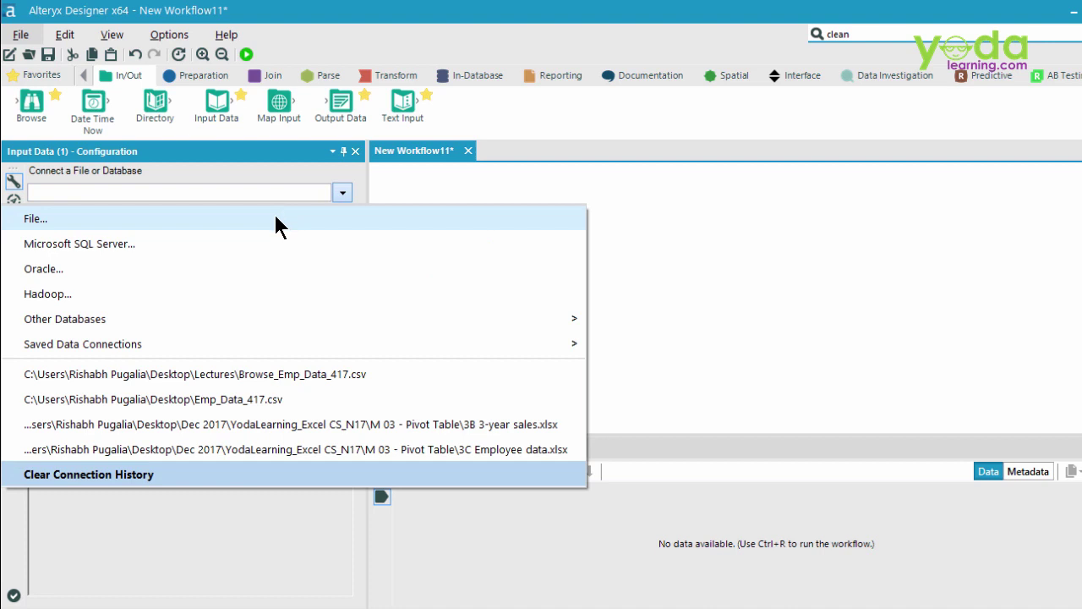
pyautogui.click(275, 222)
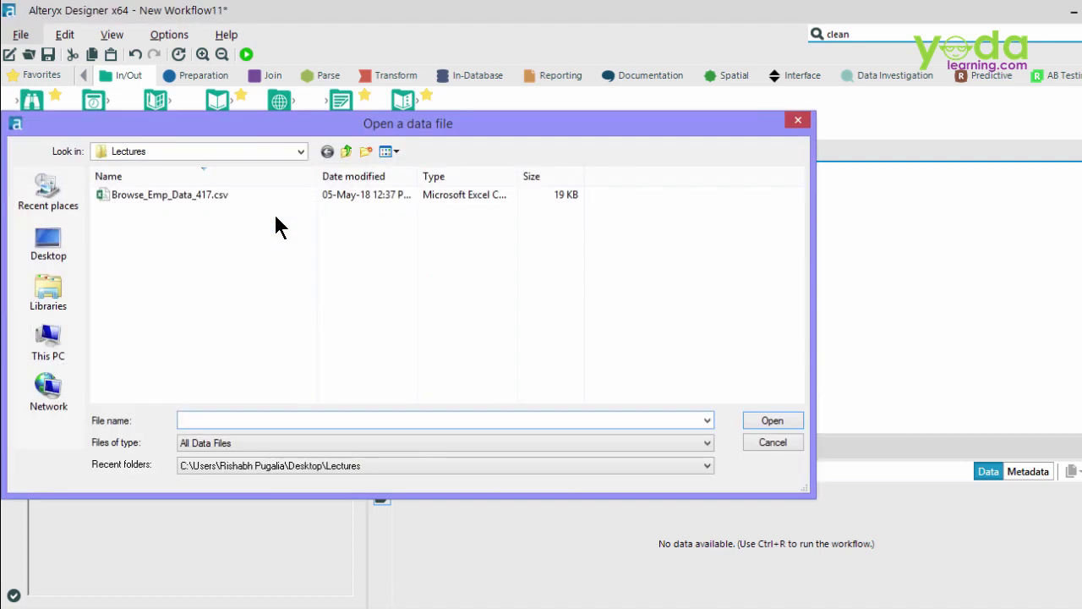
pyautogui.click(188, 201)
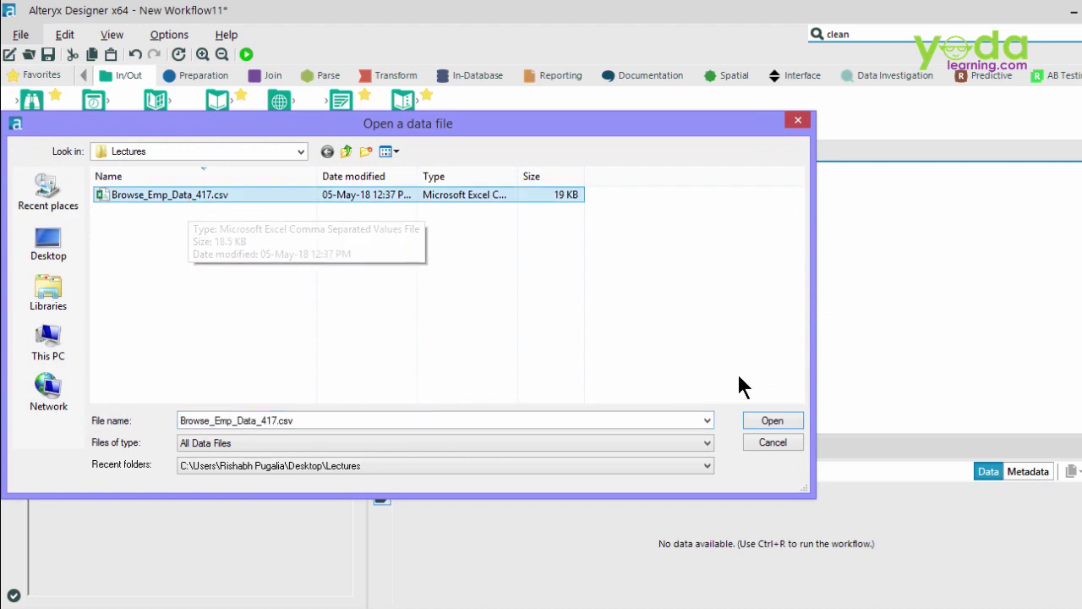
pyautogui.click(776, 422)
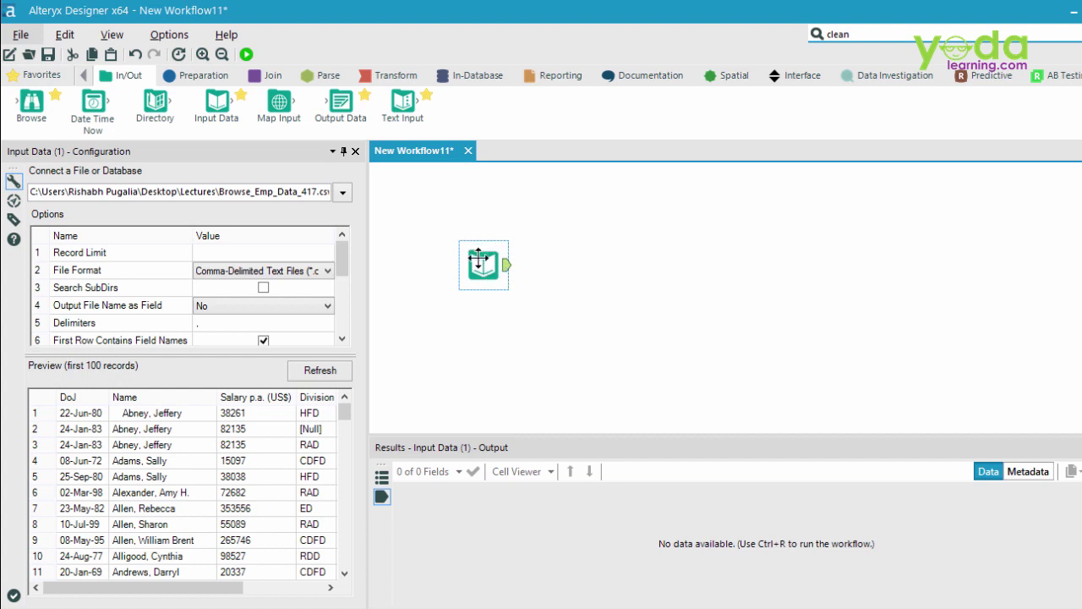
# - Attach a Browse tool after the Input Data tool with Ctrl+Shift+B
pyautogui.hotkey('ctrl', 'shift', 'b')
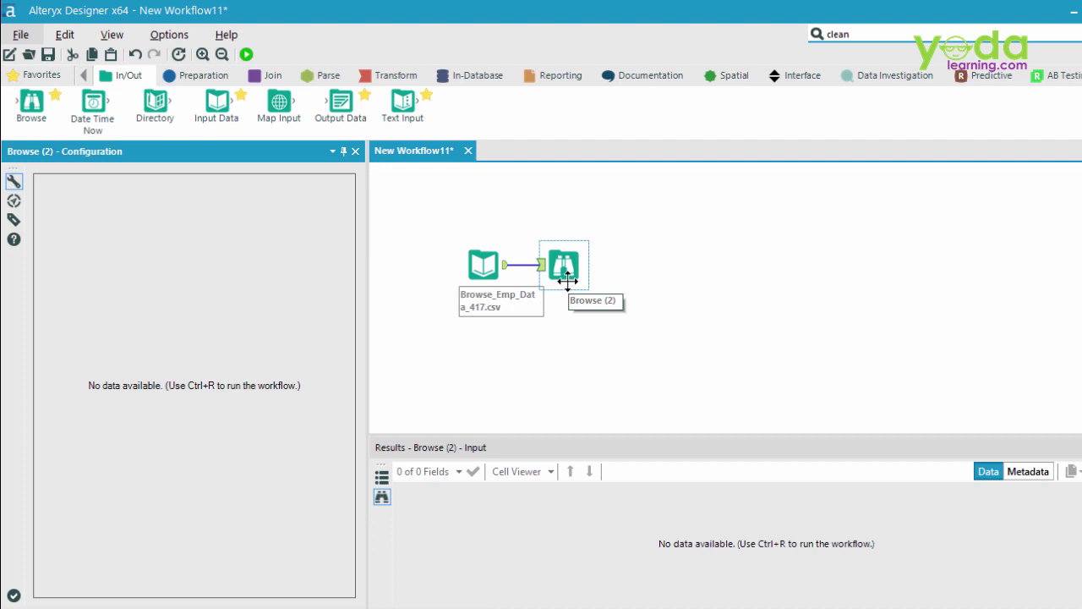
# - Run the workflow and check the Name profile: 3 leading, 2 trailing whitespace values
pyautogui.click(245, 54)
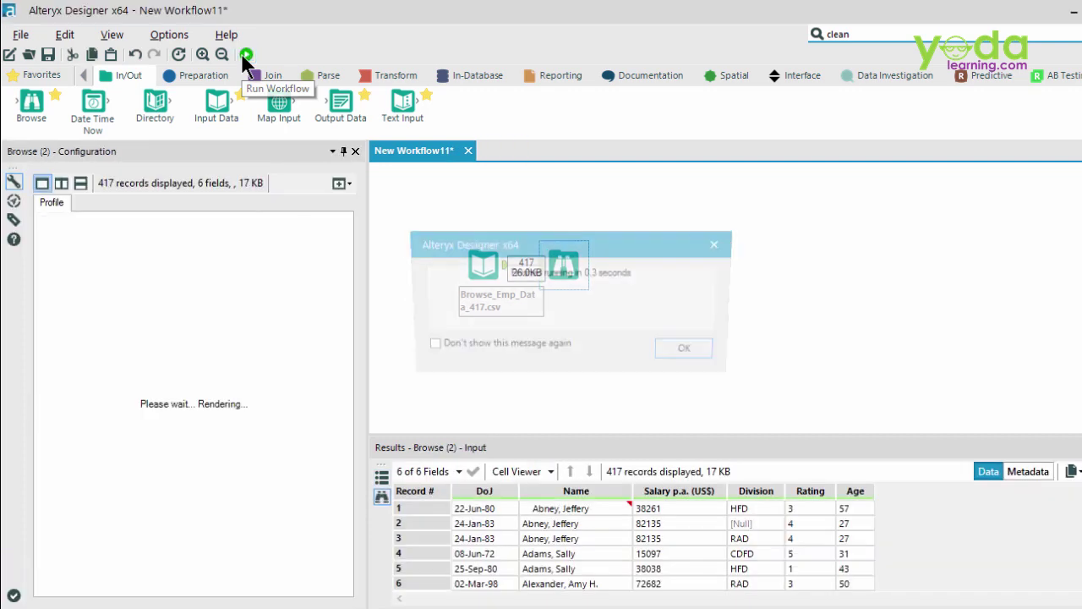
pyautogui.click(703, 351)
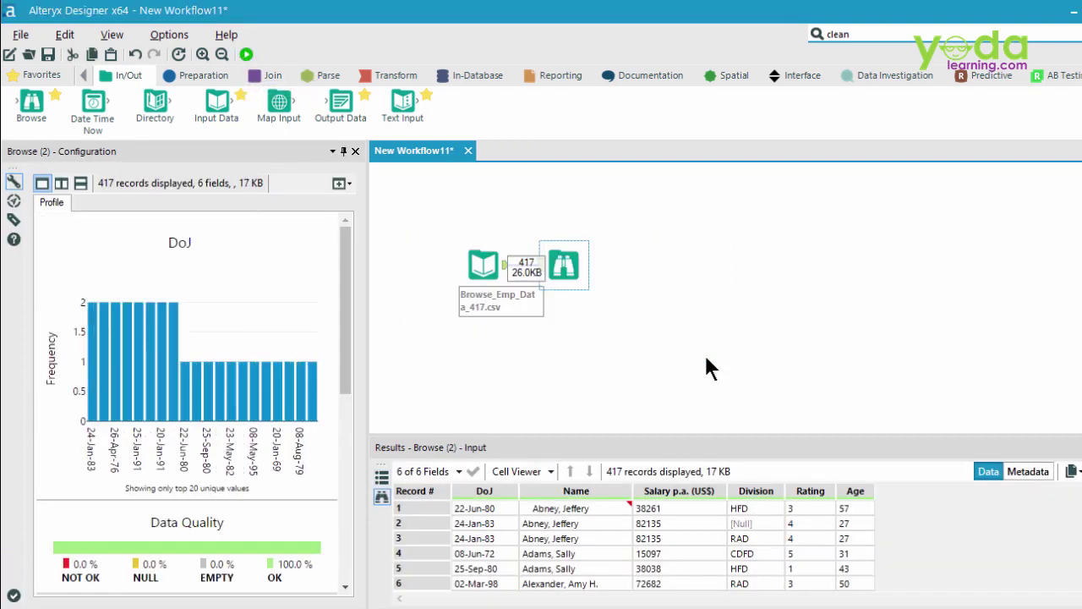
pyautogui.click(553, 497)
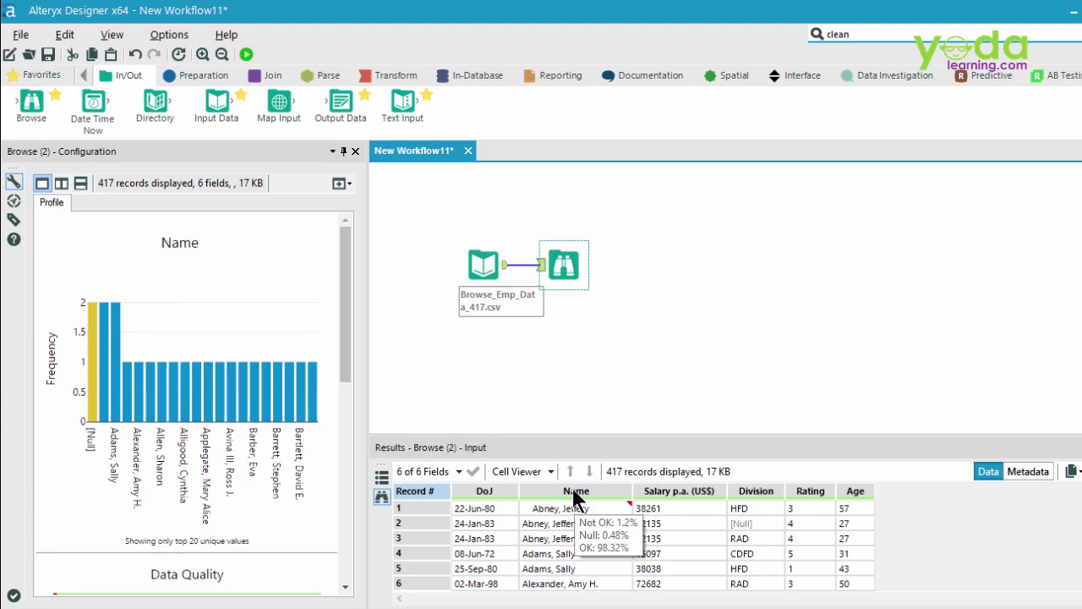
pyautogui.moveTo(347, 291); pyautogui.dragTo(357, 419)
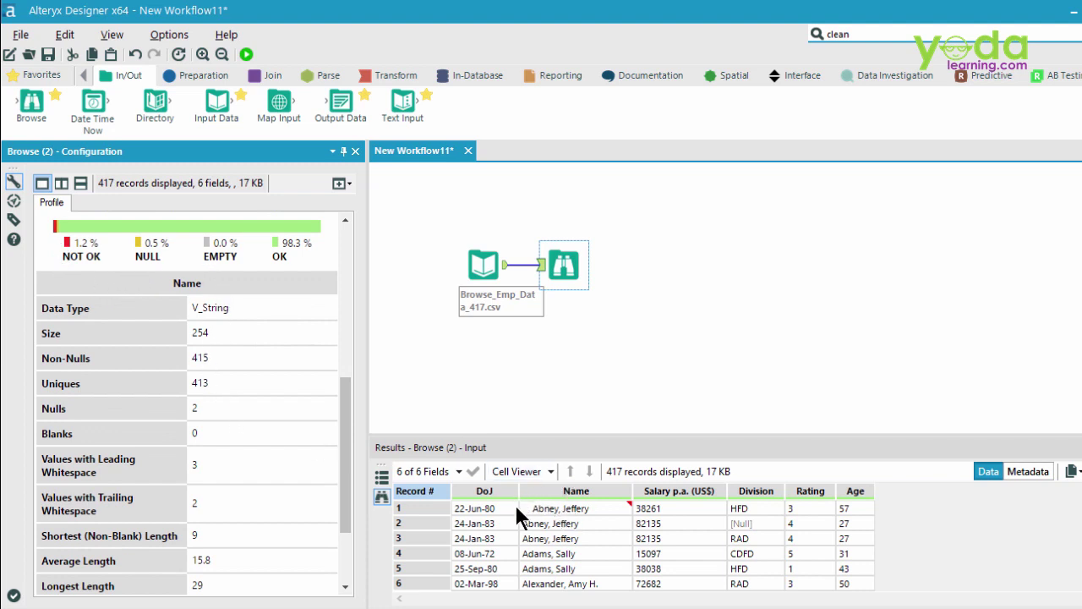
pyautogui.moveTo(536, 508)
# - Search for 'remove leading space' to surface the Data Cleansing tool
pyautogui.click(856, 33)
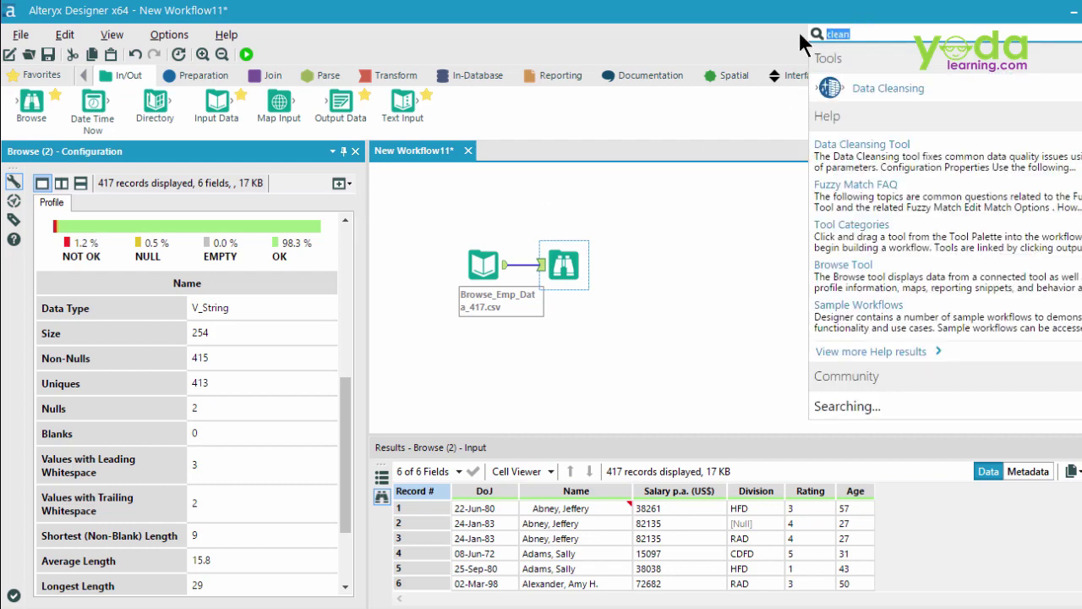
pyautogui.write('clea')
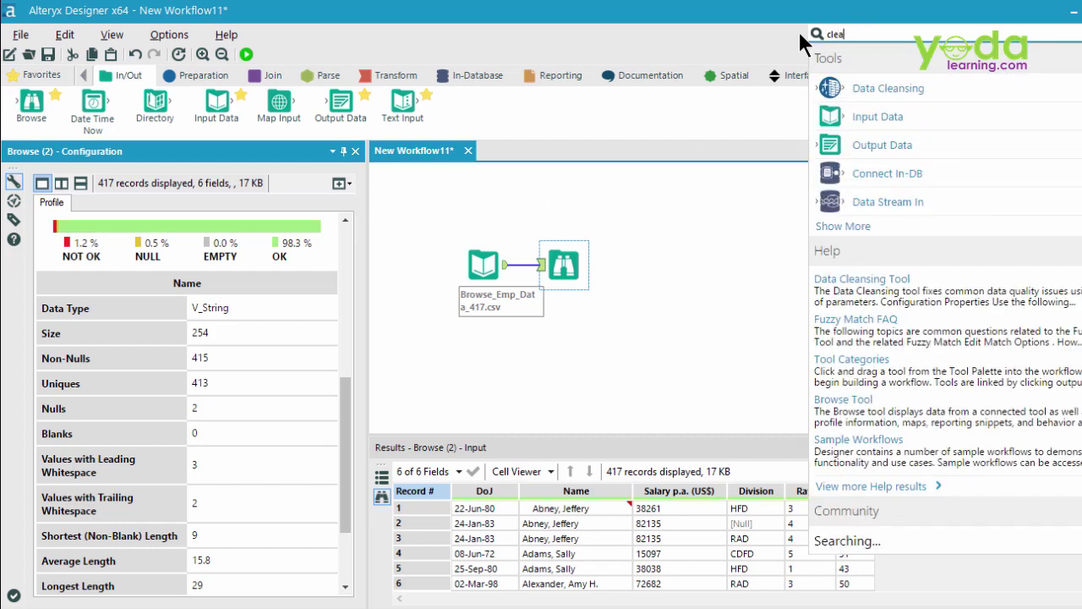
pyautogui.write('ns')
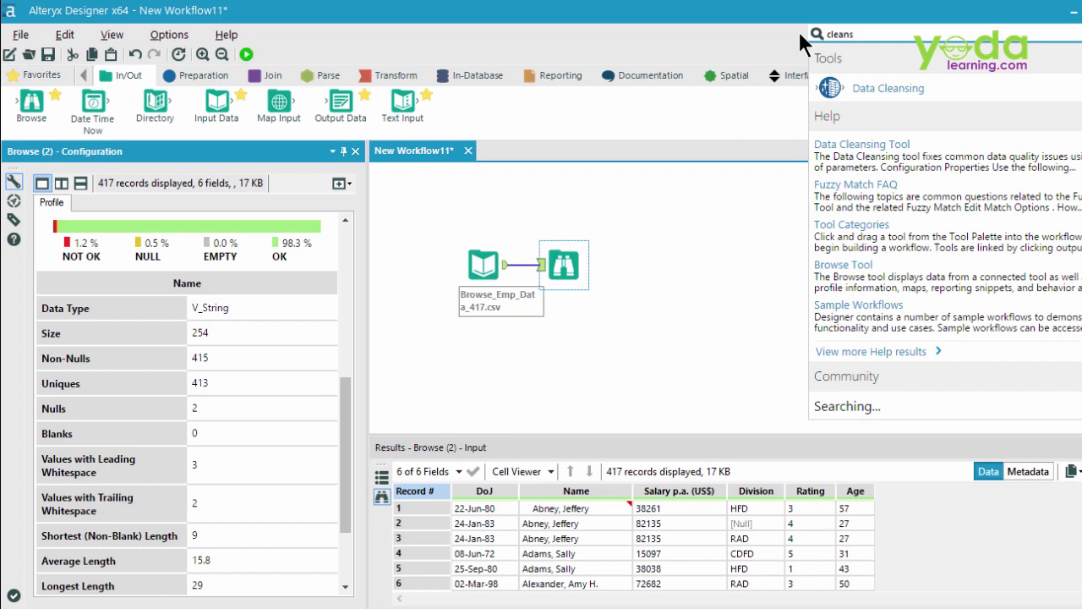
pyautogui.write('===')
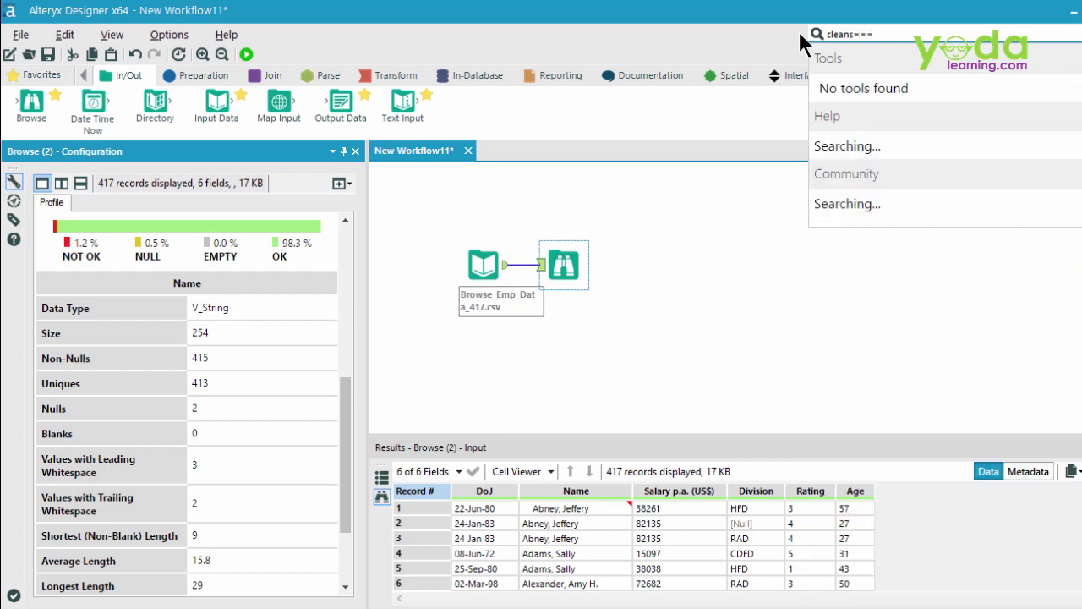
pyautogui.press('BackSpace')
pyautogui.press('BackSpace')
pyautogui.press('BackSpace')
pyautogui.press('BackSpace')
pyautogui.press('BackSpace')
pyautogui.press('BackSpace')
pyautogui.press('BackSpace')
pyautogui.press('BackSpace')
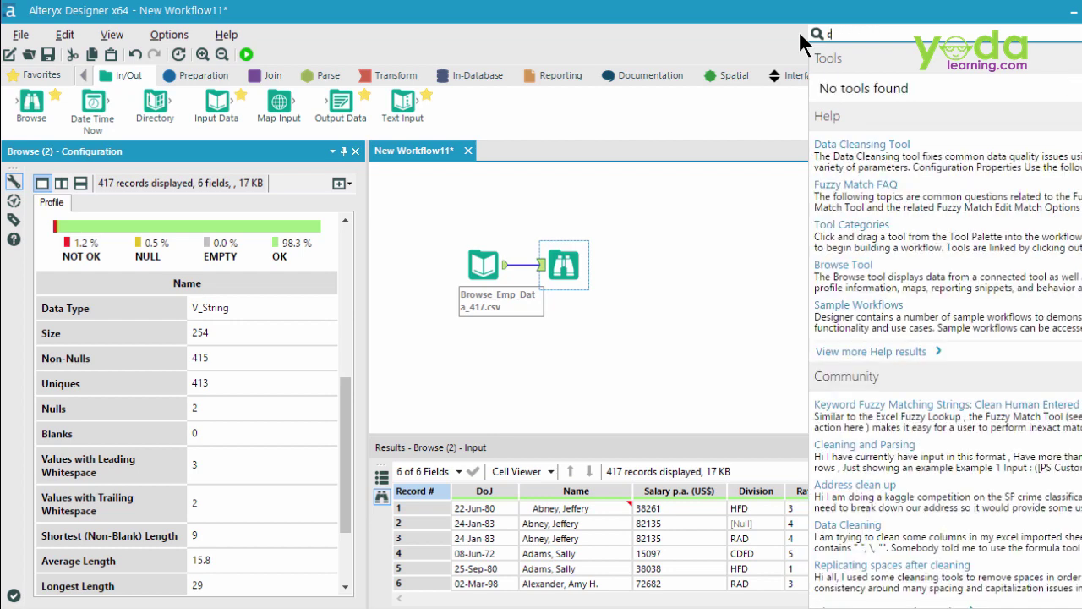
pyautogui.press('BackSpace')
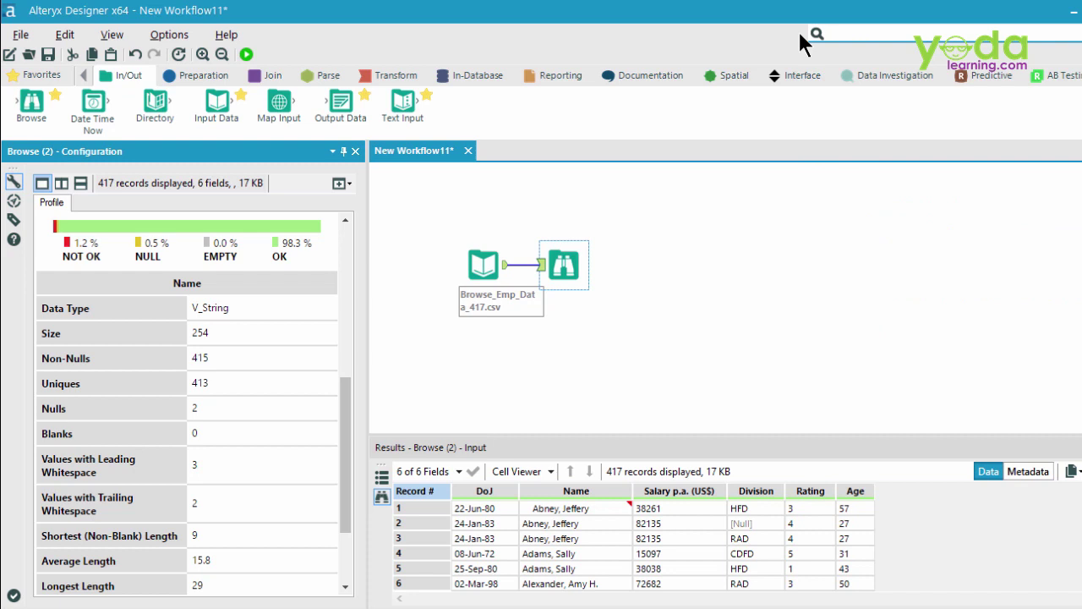
pyautogui.write('remove le')
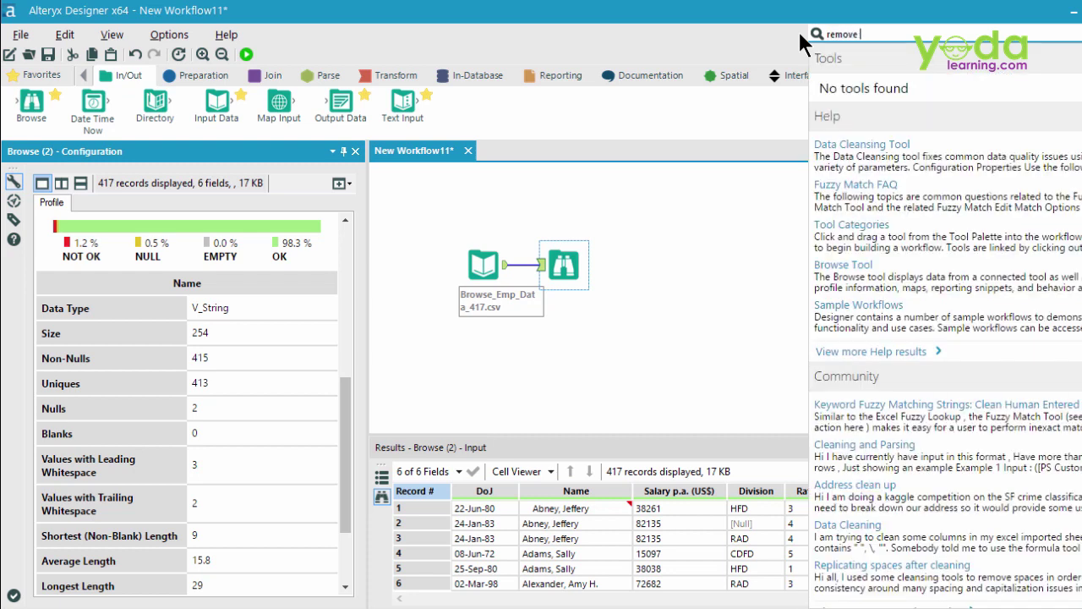
pyautogui.write('ading space')
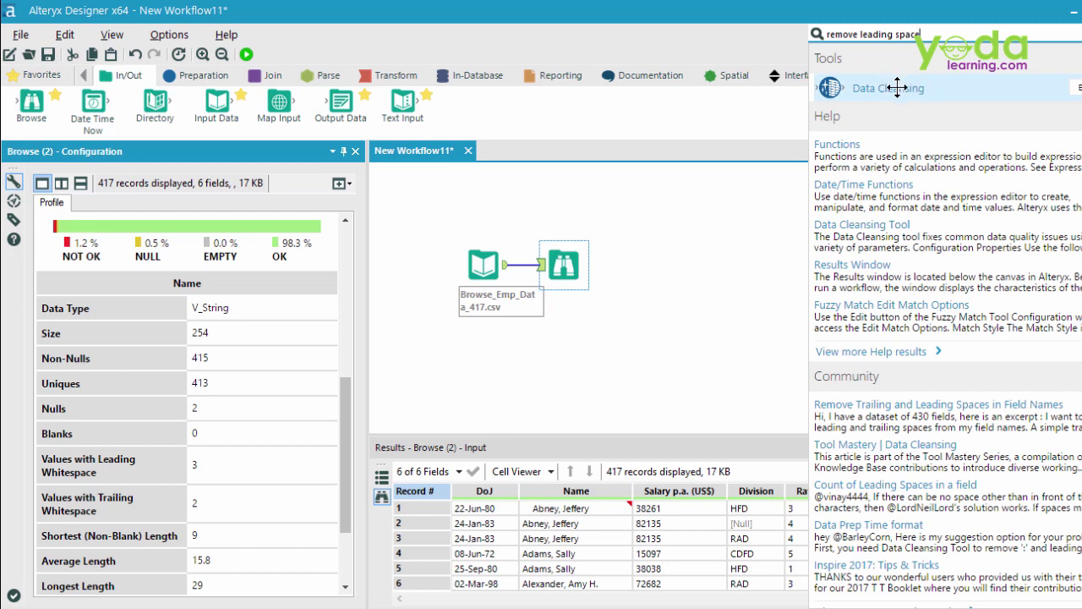
pyautogui.tripleClick(936, 31)
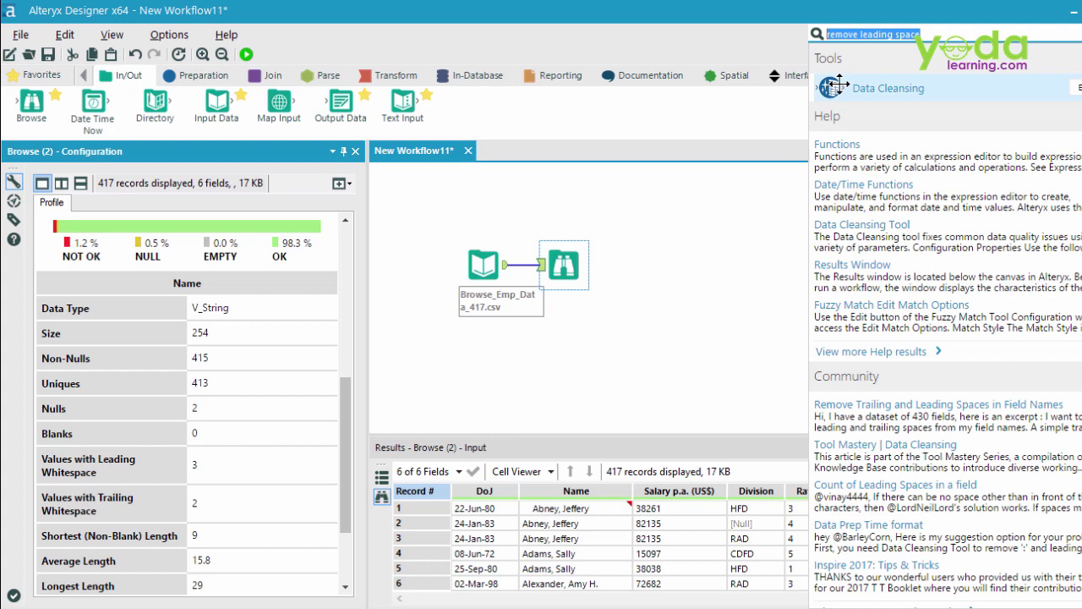
# - Drop a Data Cleansing tool onto the link between Input Data and Browse
pyautogui.click(186, 76)
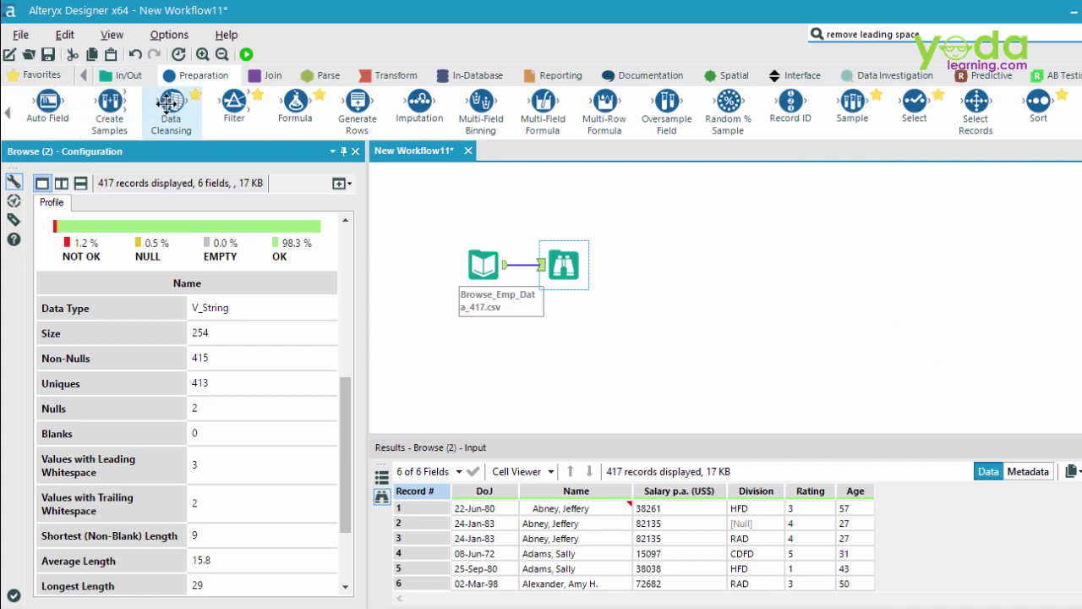
pyautogui.moveTo(170, 103); pyautogui.dragTo(522, 269)
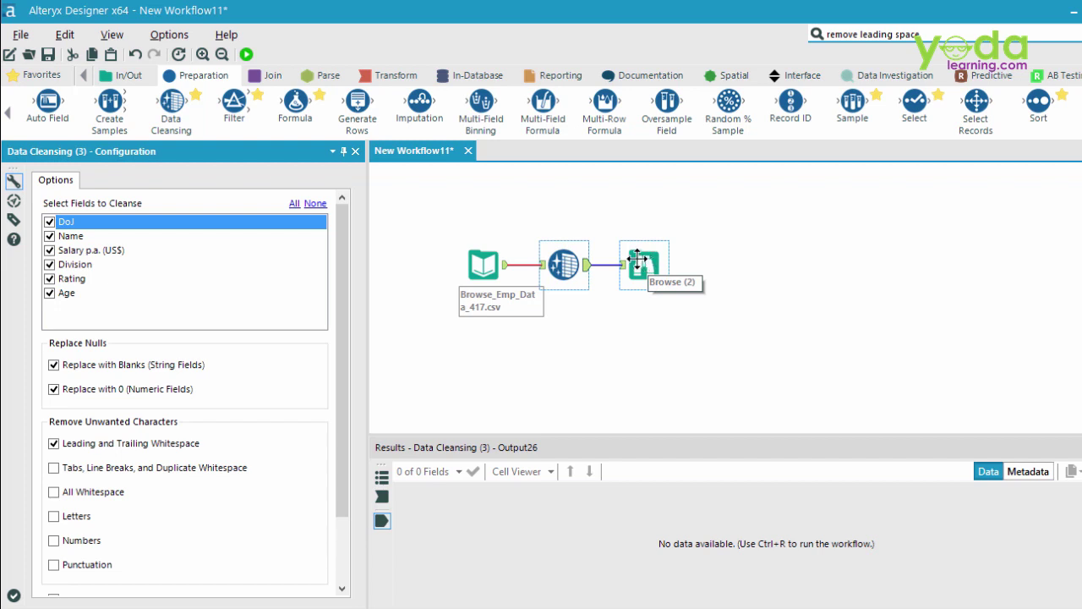
# - Configure Data Cleansing for the Name field only, with null replacement turned off
pyautogui.click(554, 264)
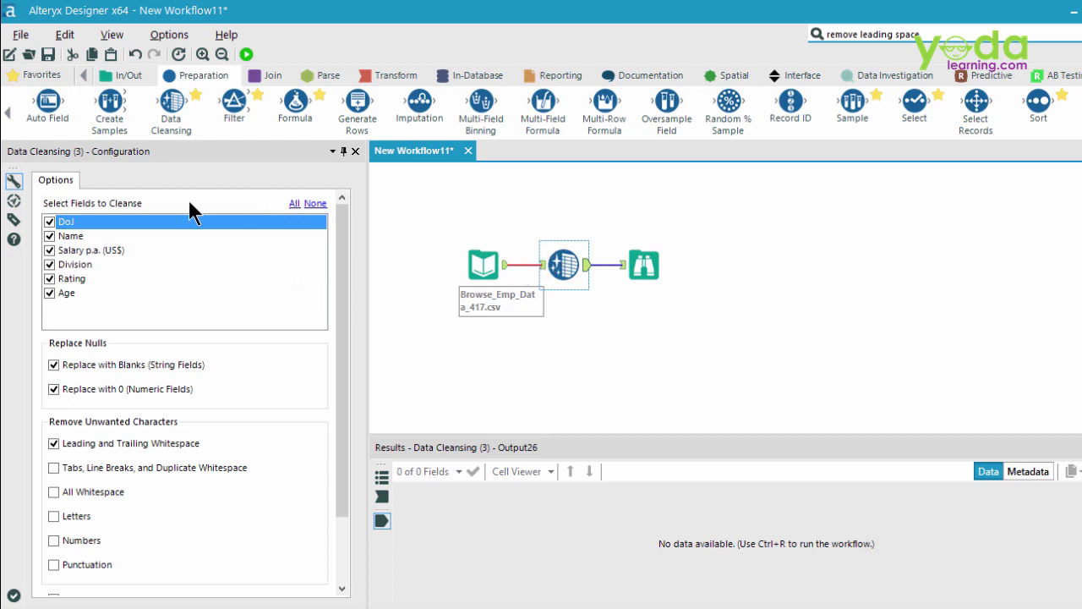
pyautogui.click(315, 203)
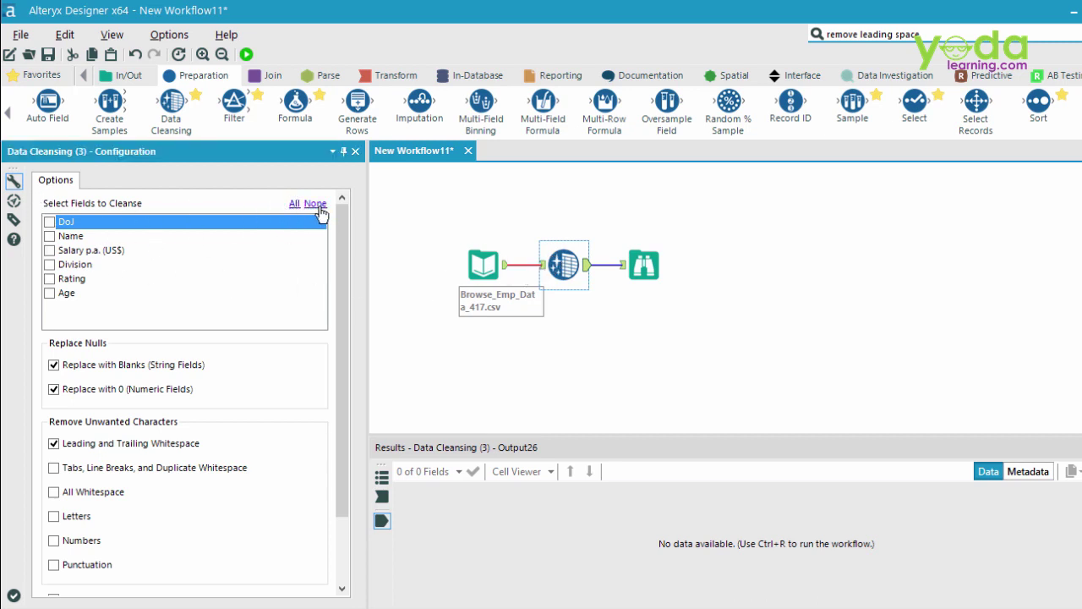
pyautogui.click(49, 236)
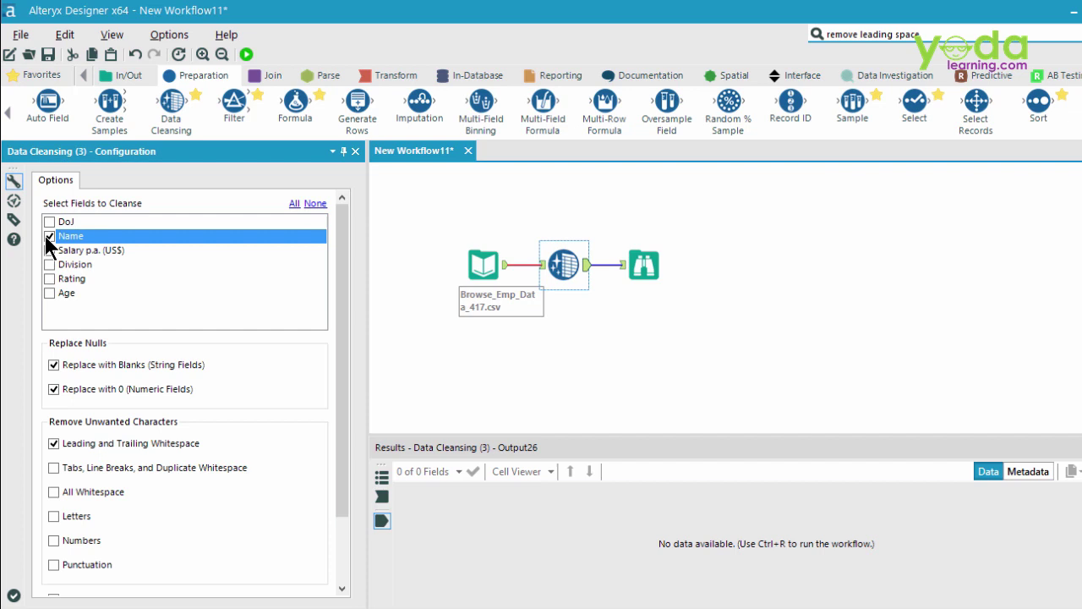
pyautogui.click(53, 364)
pyautogui.click(480, 269)
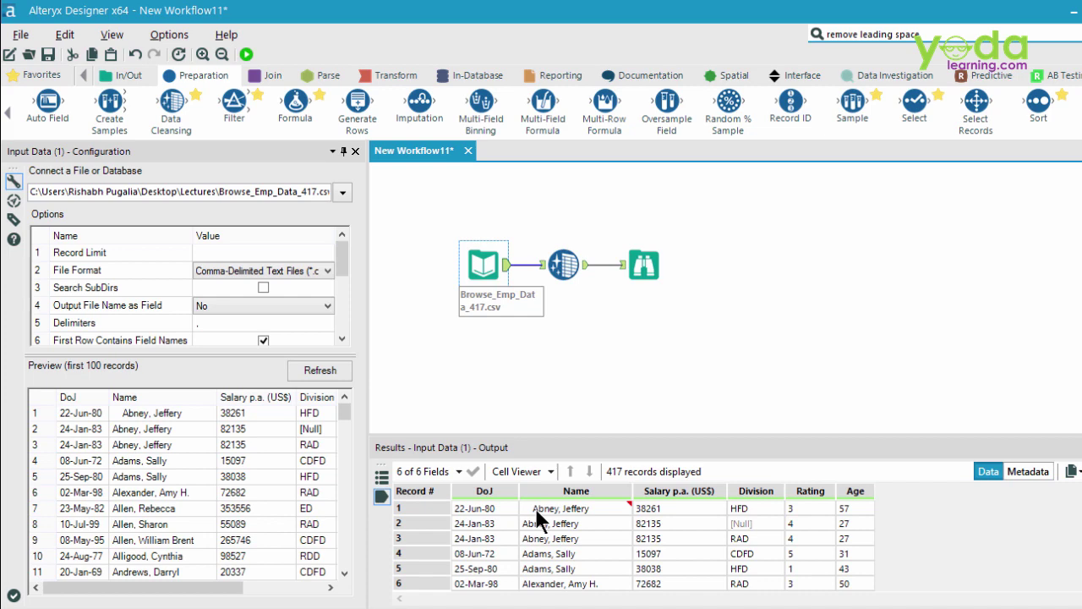
# - Rerun the workflow and inspect the 417 cleansed records and the Division profile
pyautogui.click(562, 267)
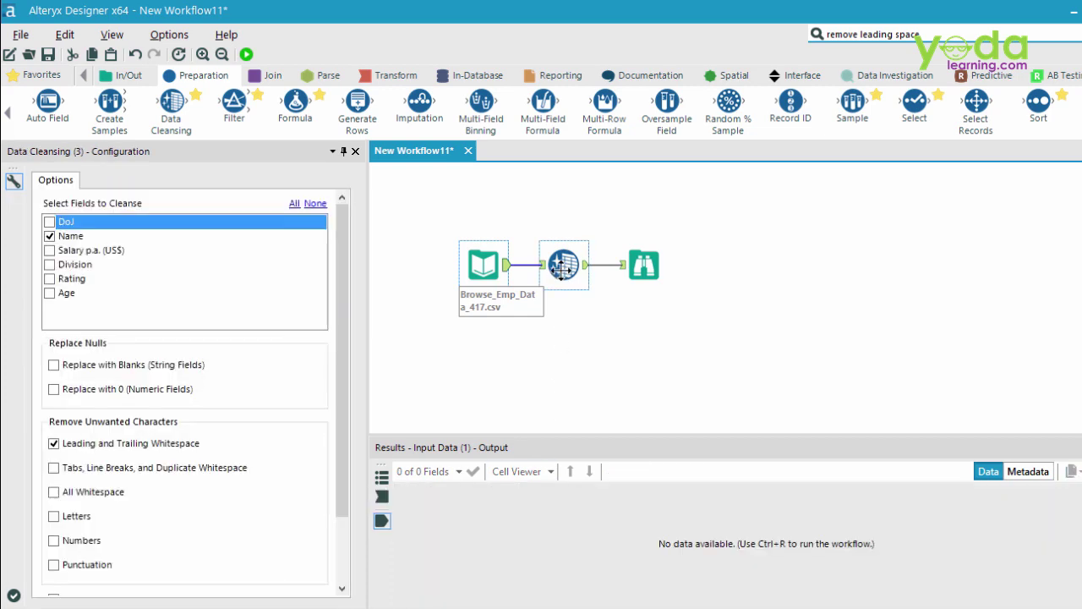
pyautogui.click(247, 54)
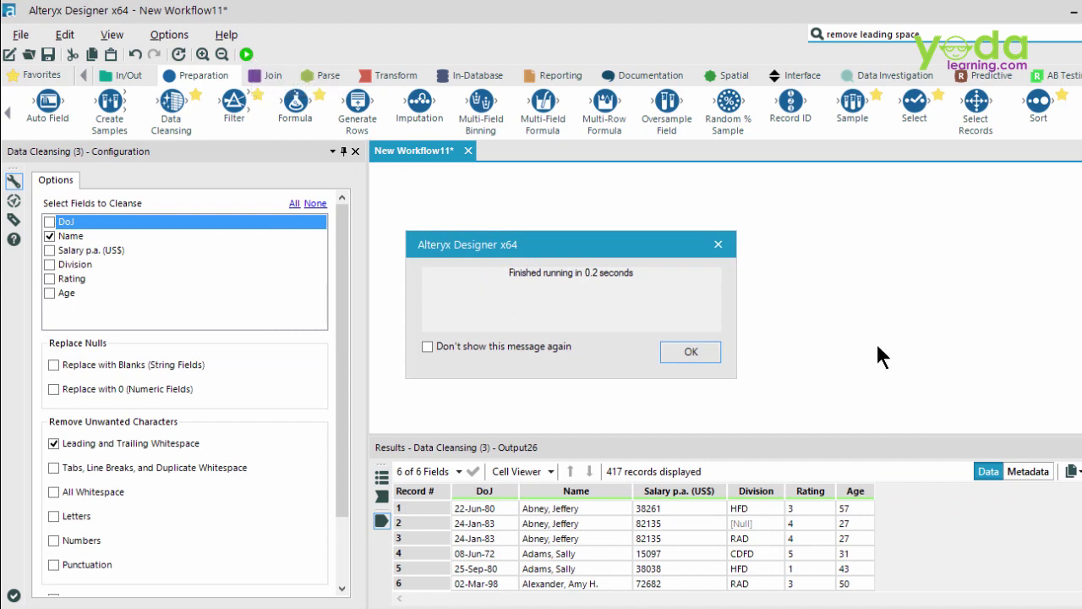
pyautogui.click(702, 351)
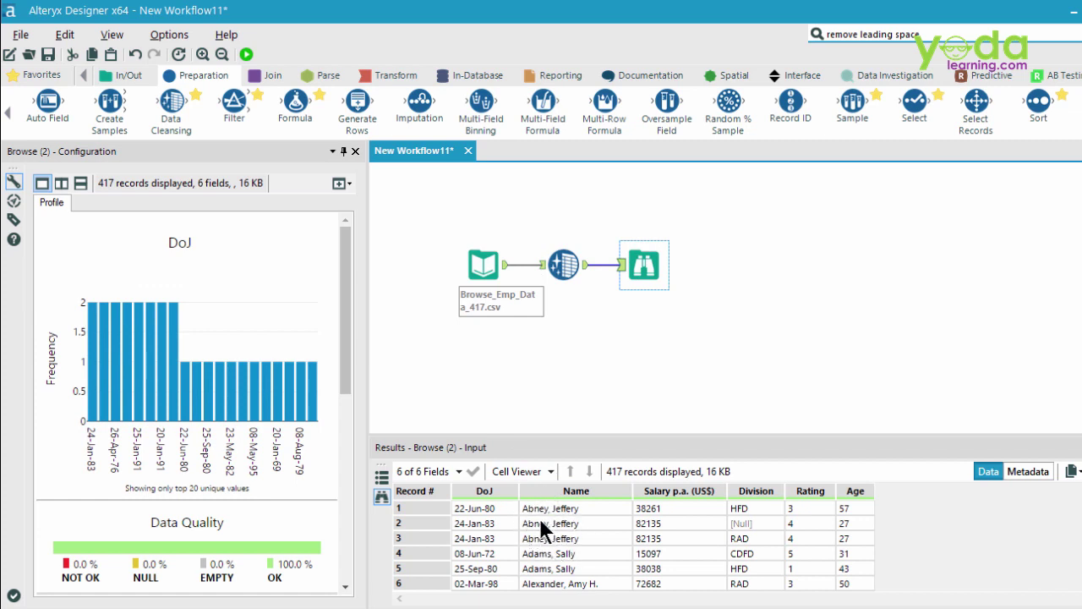
pyautogui.click(751, 491)
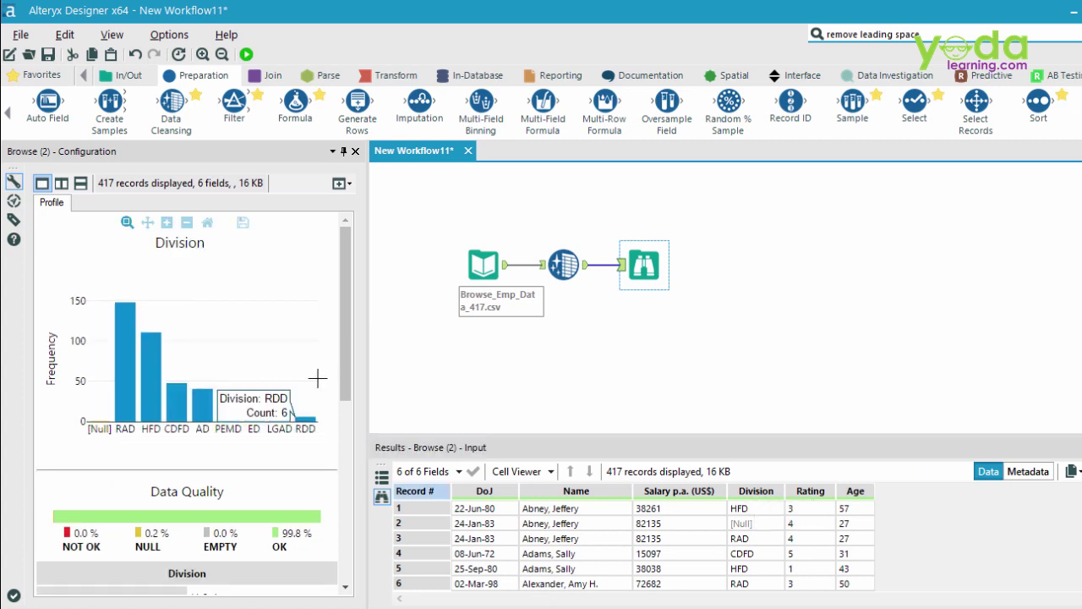
pyautogui.click(563, 265)
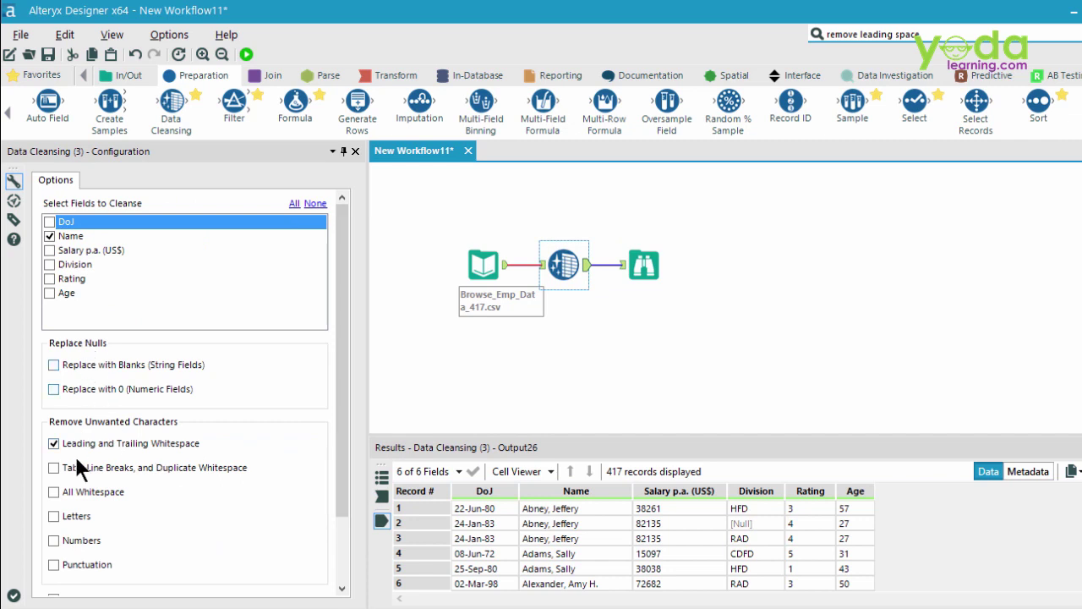
pyautogui.moveTo(346, 447); pyautogui.dragTo(345, 536)
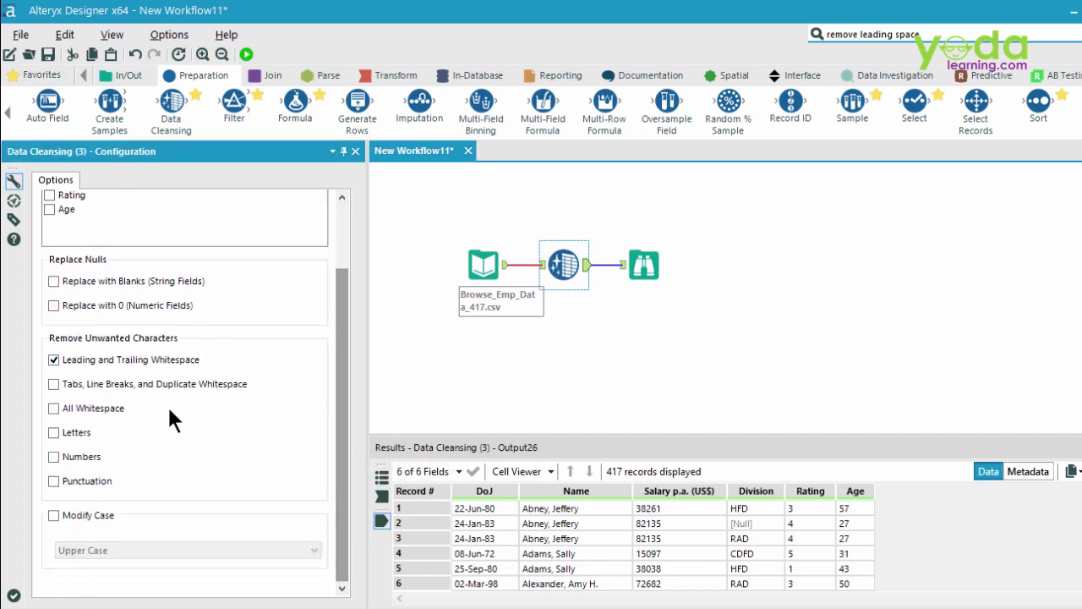